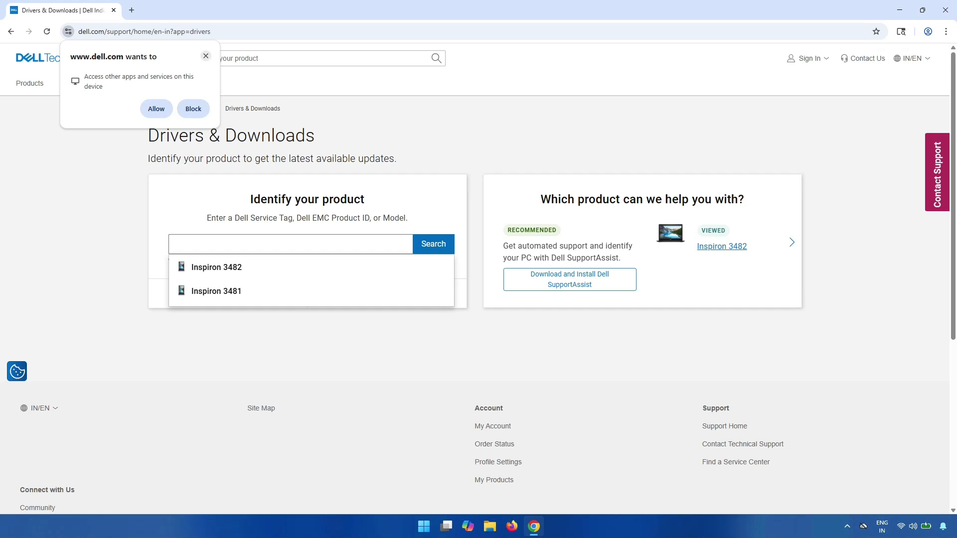
- Dismiss the site's device-access request and look up the product model Inspiron 3452
{"action": "left_click", "coordinate": [205, 56]}
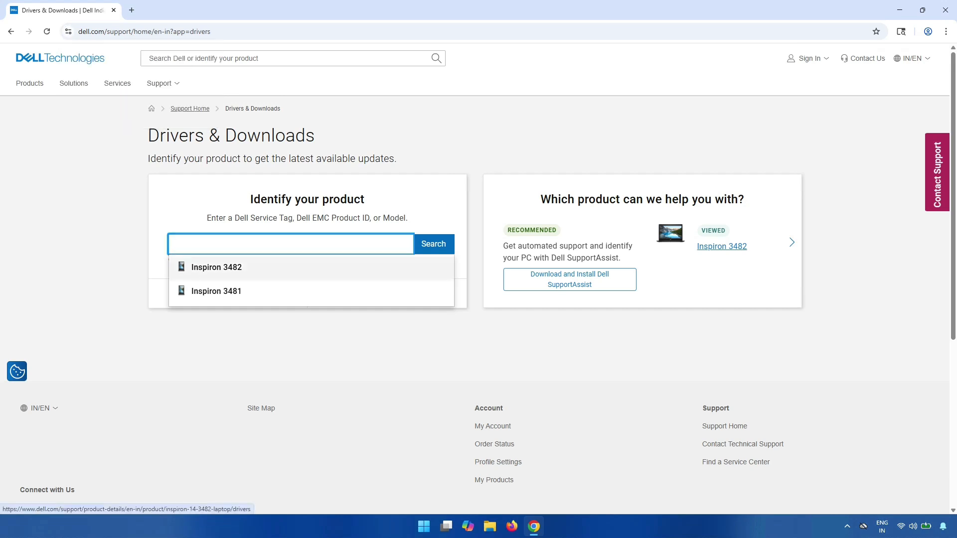
{"action": "type", "text": "inspiron 1000i"}
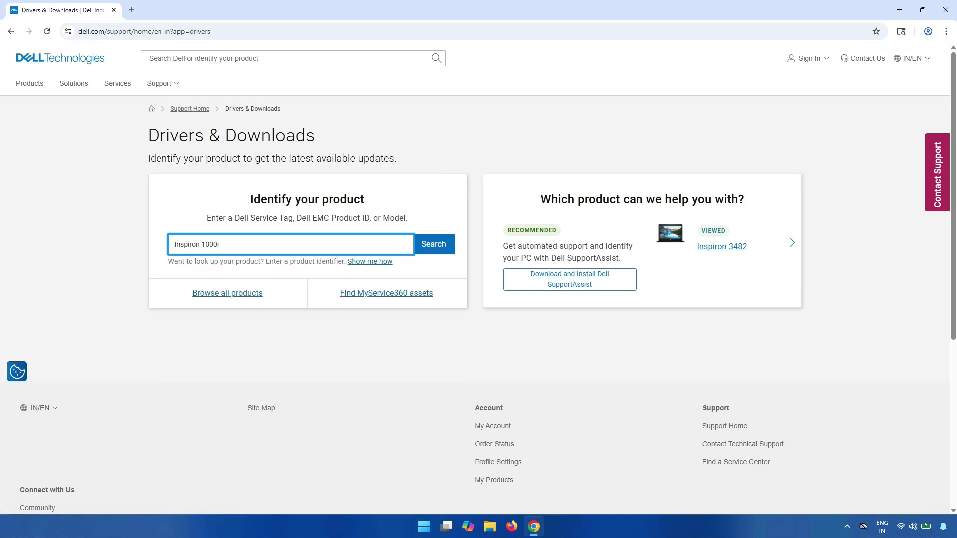
{"action": "type", "text": "n"}
{"action": "type", "text": "on"}
{"action": "key", "text": "BackSpace"}
{"action": "key", "text": "BackSpace"}
{"action": "key", "text": "BackSpace"}
{"action": "key", "text": "BackSpace"}
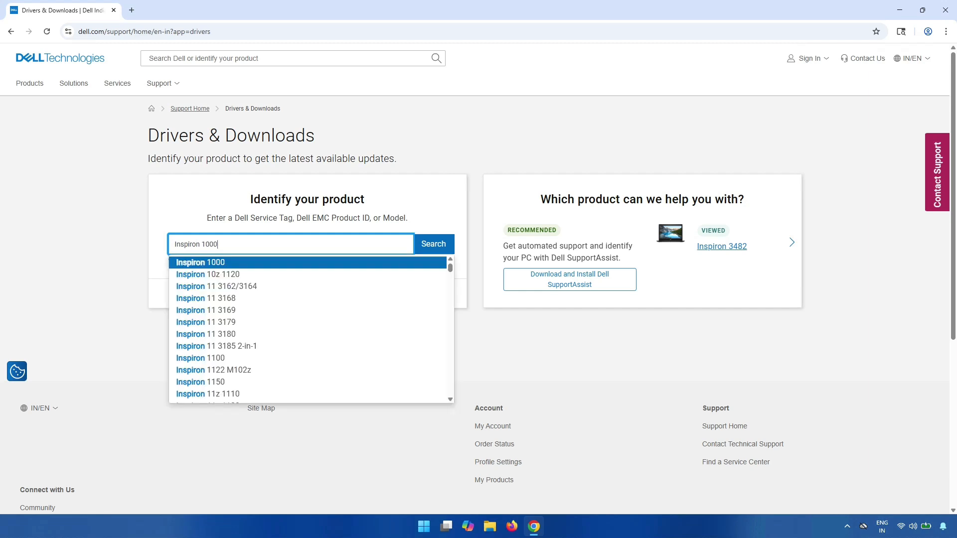
{"action": "key", "text": "BackSpace"}
{"action": "key", "text": "BackSpace"}
{"action": "key", "text": "BackSpace"}
{"action": "key", "text": "BackSpace"}
{"action": "key", "text": "BackSpace"}
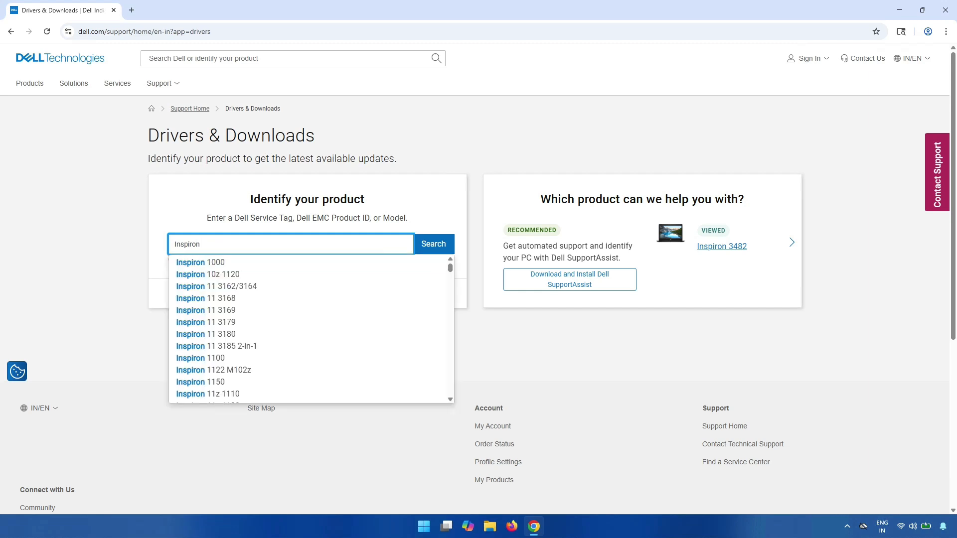
{"action": "type", "text": "3452"}
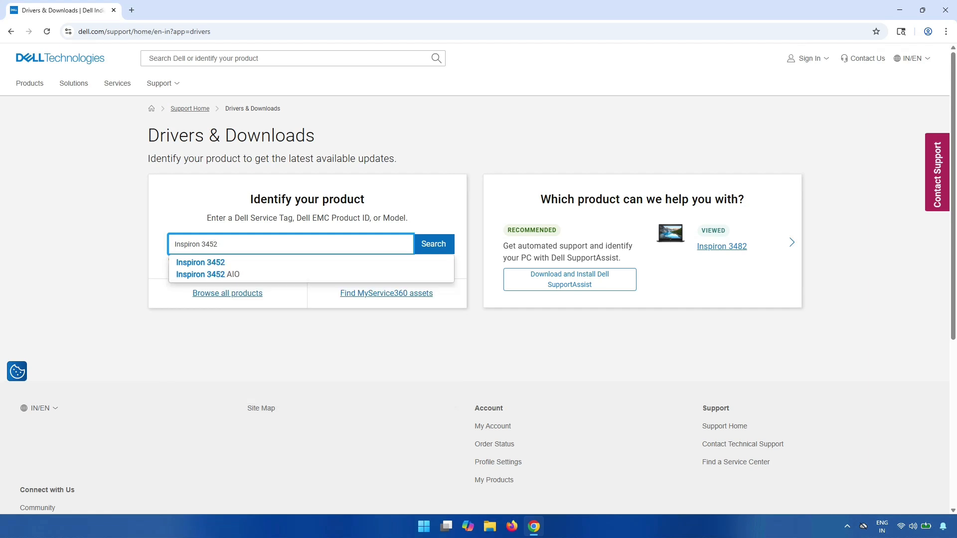
{"action": "left_click", "coordinate": [434, 244]}
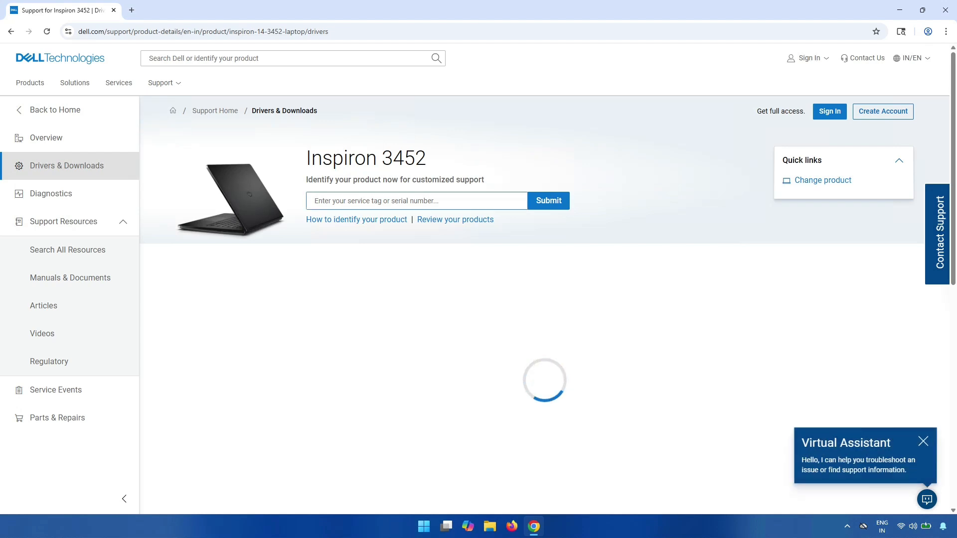
- Open the list of specific drivers for the Inspiron 3452
{"action": "left_click_drag", "start_coordinate": [306, 158], "coordinate": [415, 158]}
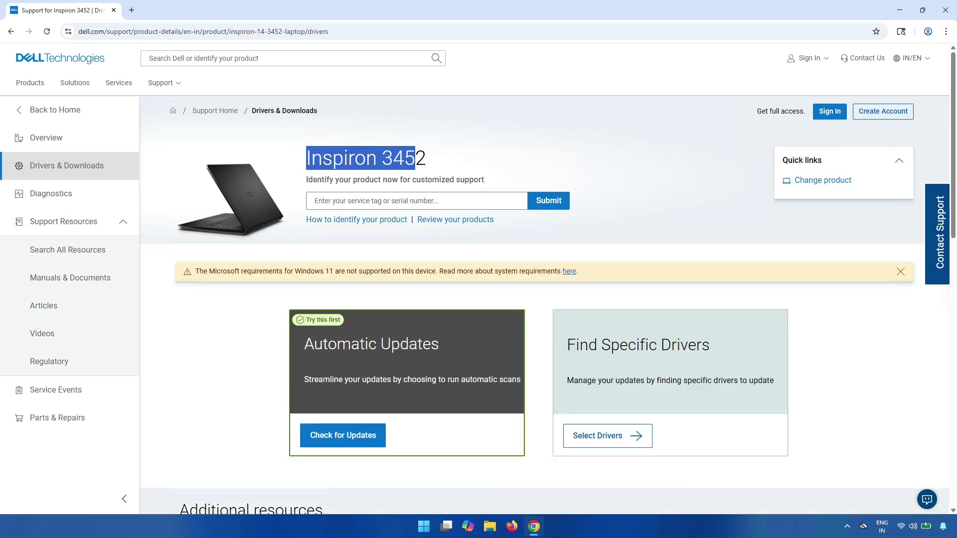
{"action": "scroll", "coordinate": [545, 279], "scroll_direction": "down", "scroll_amount": 1}
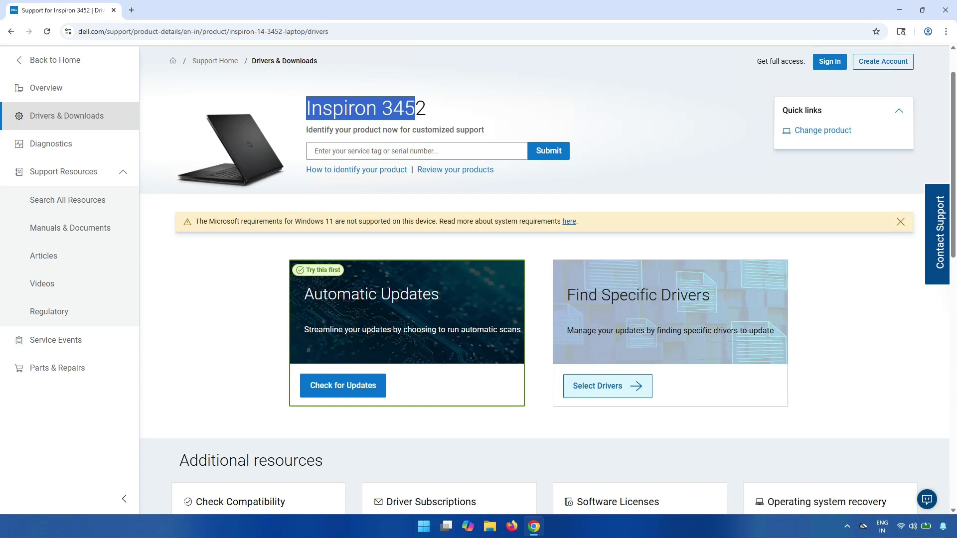
{"action": "left_click", "coordinate": [607, 386]}
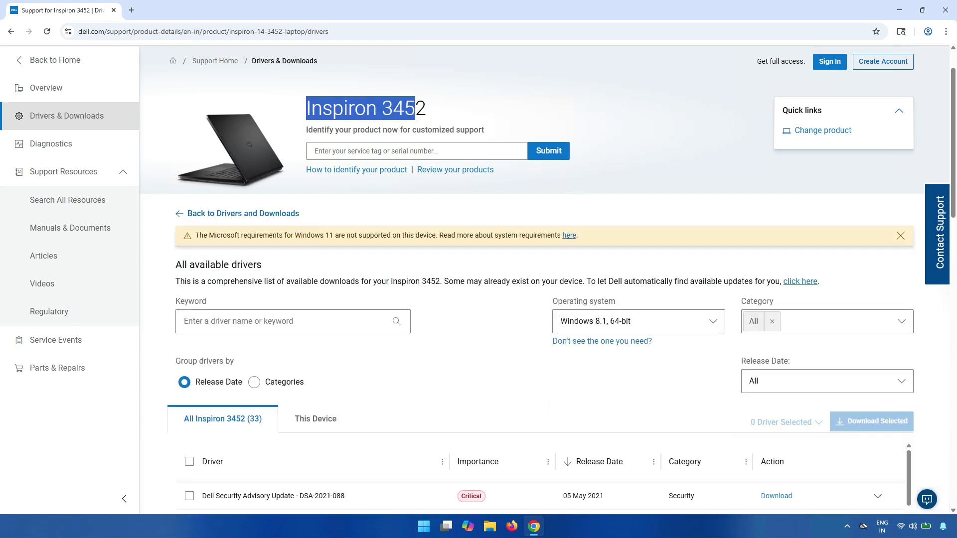
- Set the operating system filter of the driver list to Windows 10, 64-bit
{"action": "left_click", "coordinate": [653, 321]}
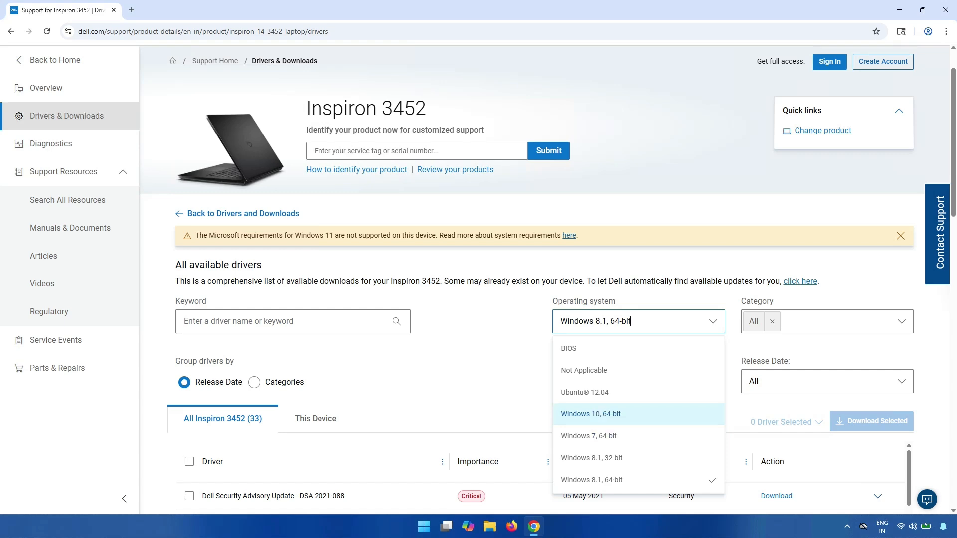
{"action": "scroll", "coordinate": [638, 414], "scroll_direction": "down", "scroll_amount": 2}
{"action": "scroll", "coordinate": [545, 279], "scroll_direction": "up", "scroll_amount": 2}
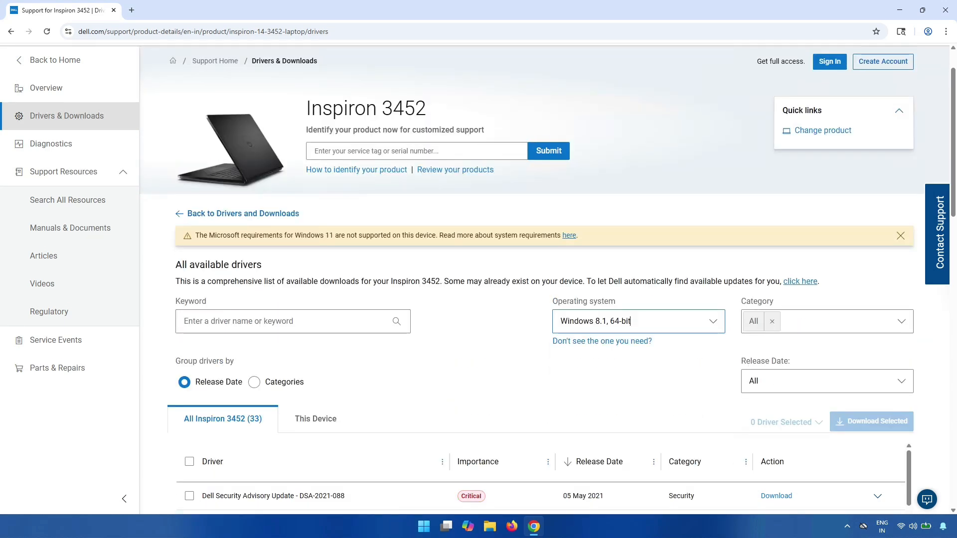
{"action": "left_click", "coordinate": [638, 321]}
{"action": "scroll", "coordinate": [639, 414], "scroll_direction": "down", "scroll_amount": 1}
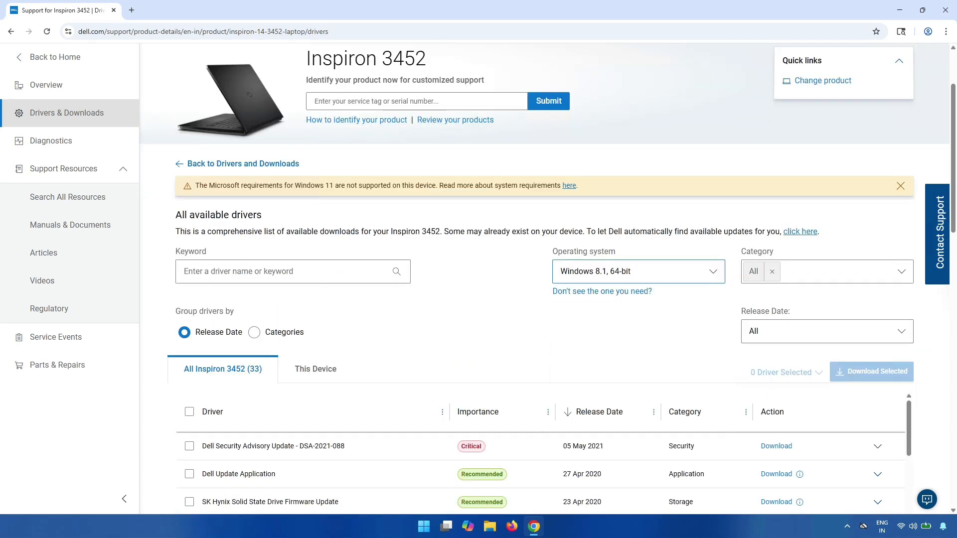
{"action": "scroll", "coordinate": [631, 321], "scroll_direction": "up", "scroll_amount": 1}
{"action": "left_click", "coordinate": [630, 321]}
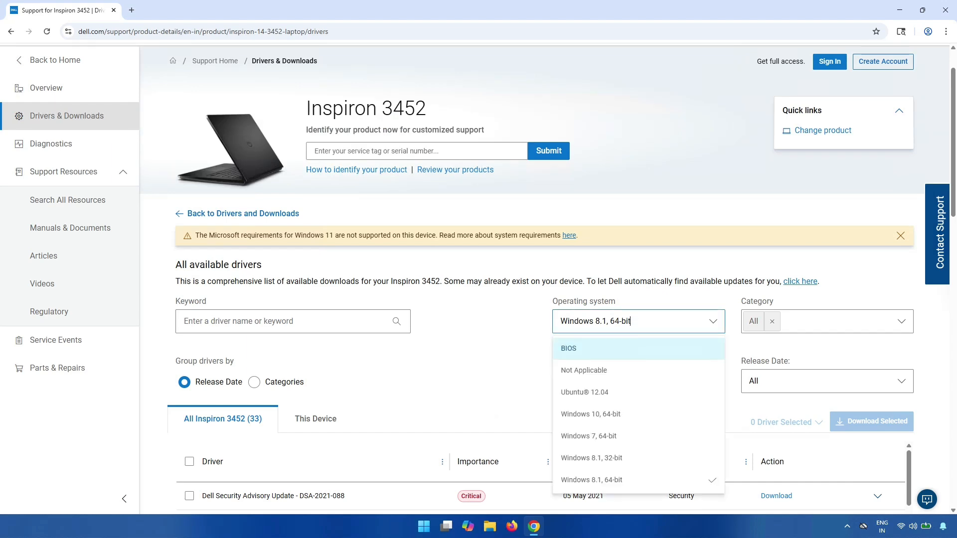
{"action": "key", "text": "Down"}
{"action": "key", "text": "Down"}
{"action": "key", "text": "Down"}
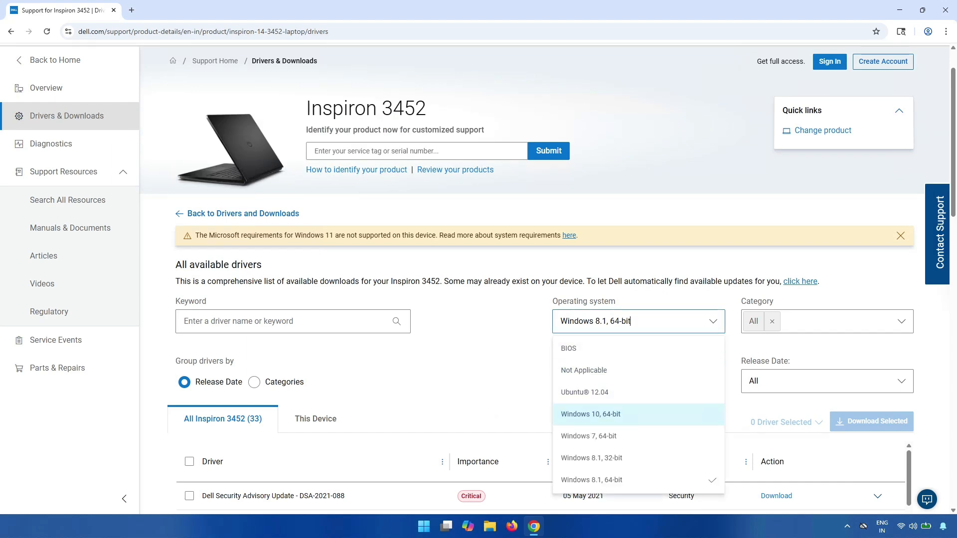
{"action": "key", "text": "Return"}
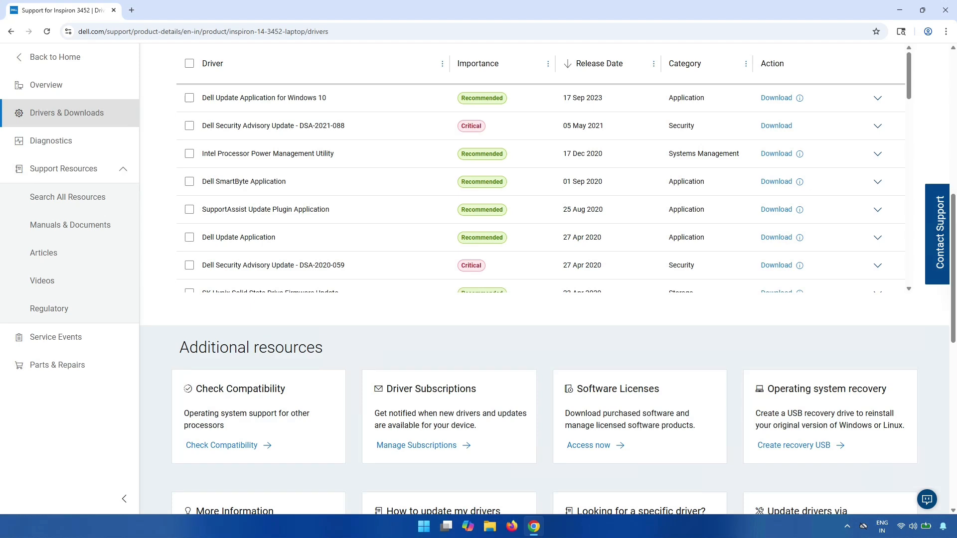
- Group the available drivers by categories instead of release date
{"action": "scroll", "coordinate": [630, 321], "scroll_direction": "up", "scroll_amount": 5}
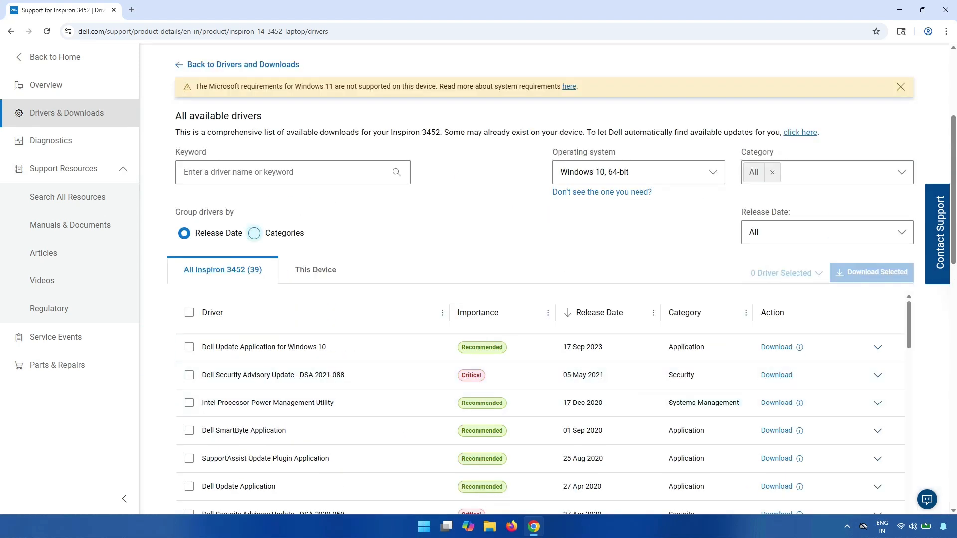
{"action": "left_click", "coordinate": [254, 233]}
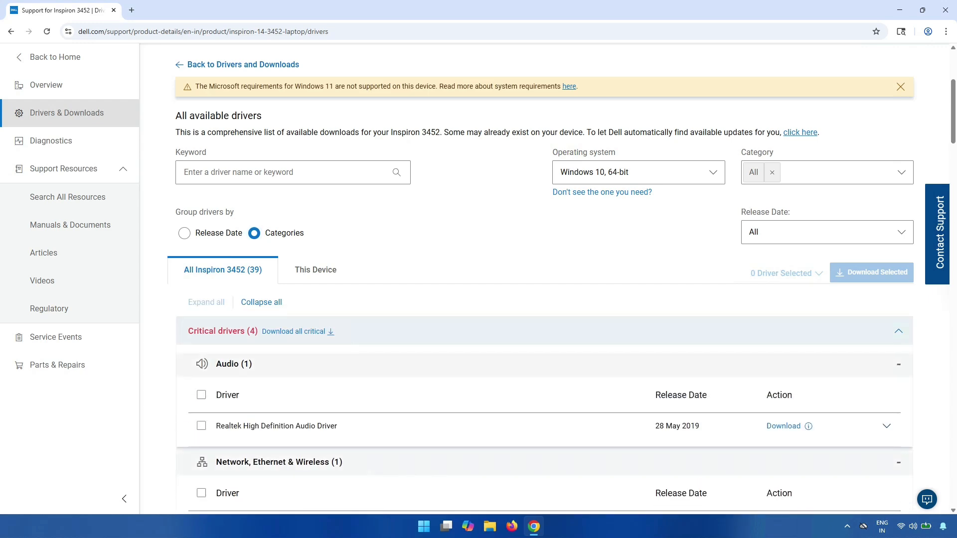
{"action": "scroll", "coordinate": [544, 280], "scroll_direction": "up", "scroll_amount": 3}
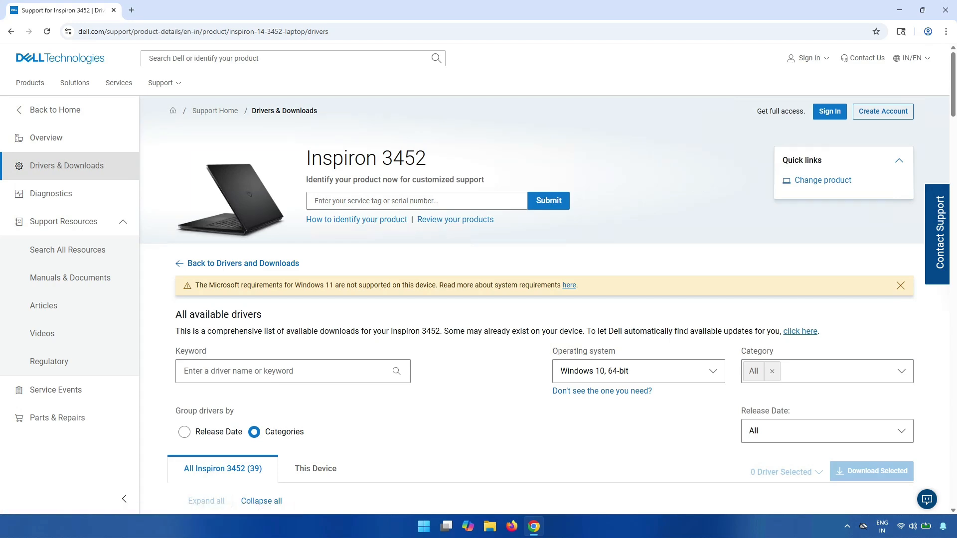
- Check the details of the Realtek High Definition Audio Driver under Audio and download it
{"action": "scroll", "coordinate": [544, 279], "scroll_direction": "down", "scroll_amount": 5}
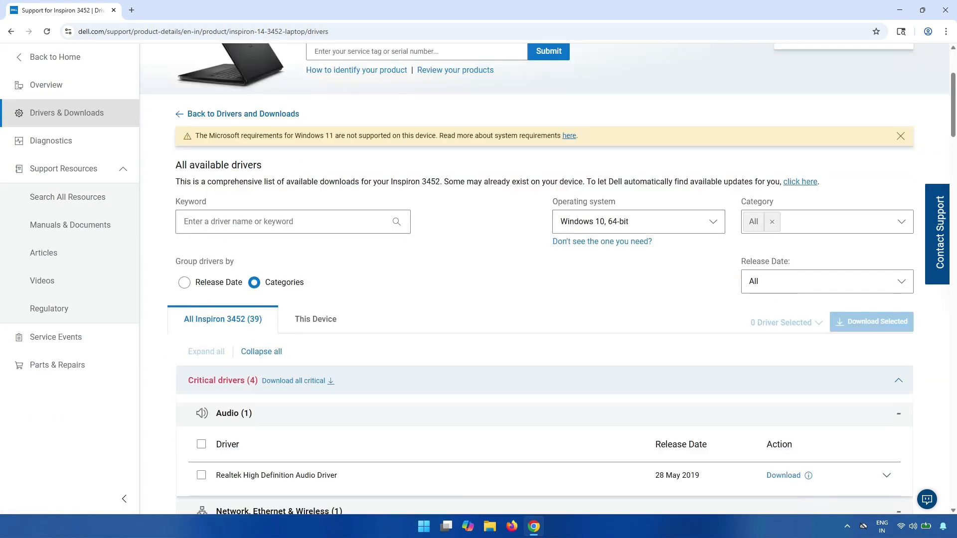
{"action": "scroll", "coordinate": [544, 326], "scroll_direction": "down", "scroll_amount": 1}
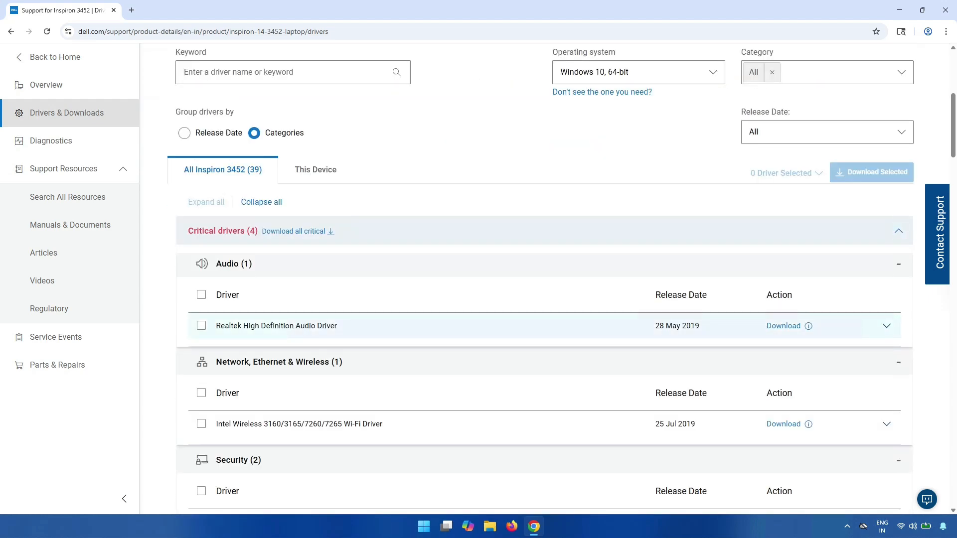
{"action": "left_click_drag", "start_coordinate": [337, 326], "coordinate": [296, 326]}
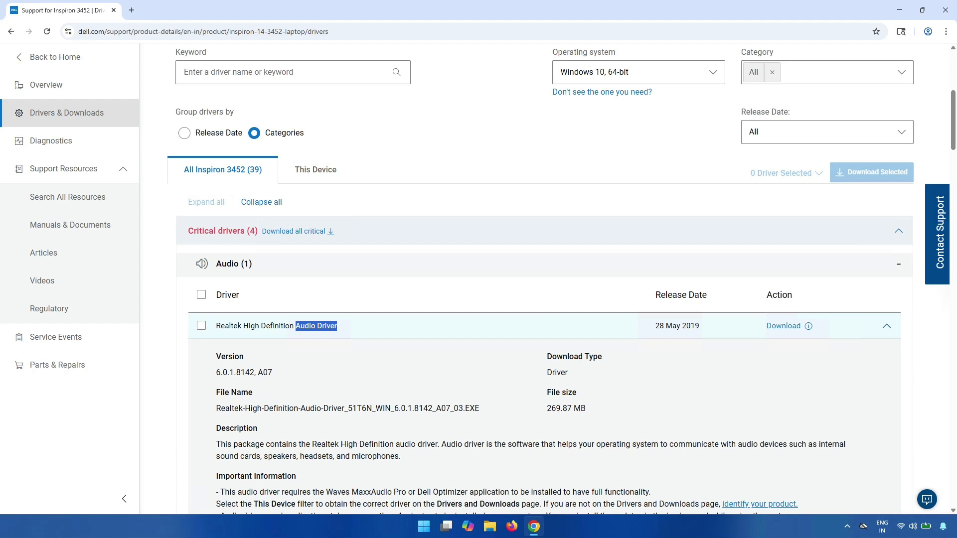
{"action": "left_click", "coordinate": [279, 326]}
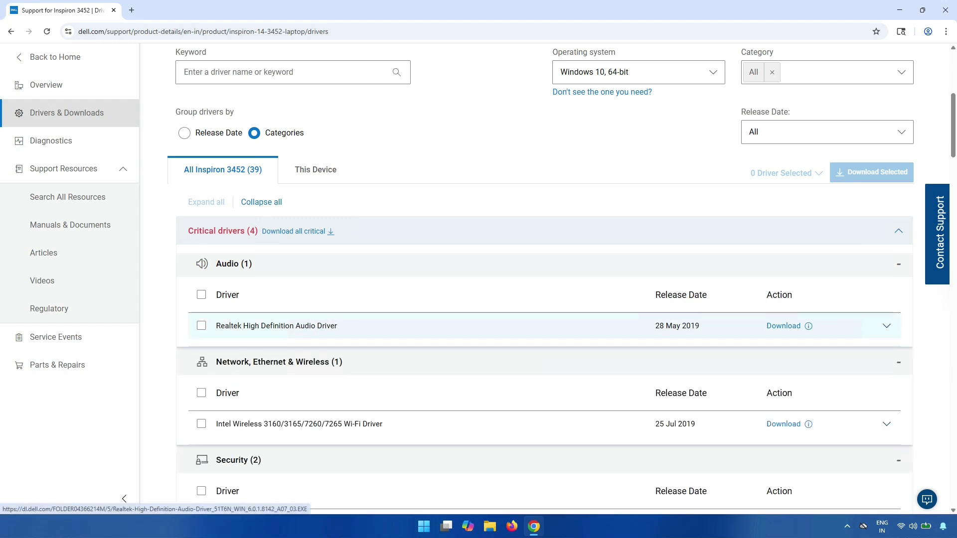
{"action": "left_click", "coordinate": [783, 326]}
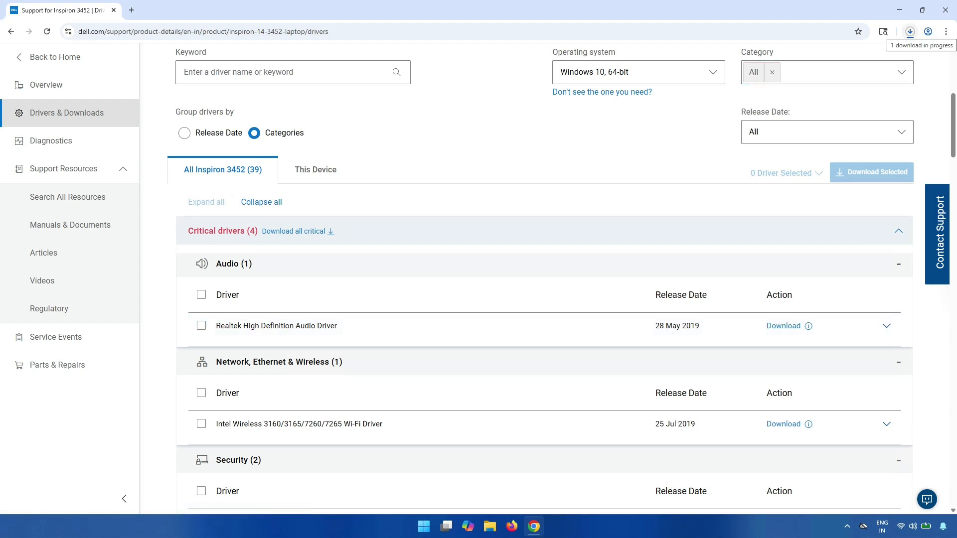
- Run the downloaded Realtek audio driver package and allow it to make changes to the device
{"action": "left_click", "coordinate": [909, 31]}
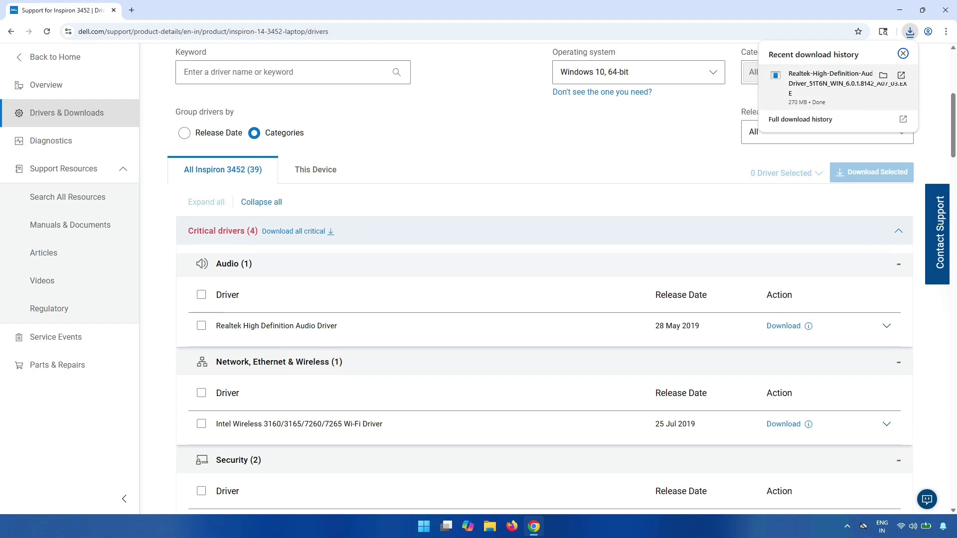
{"action": "left_click", "coordinate": [843, 78]}
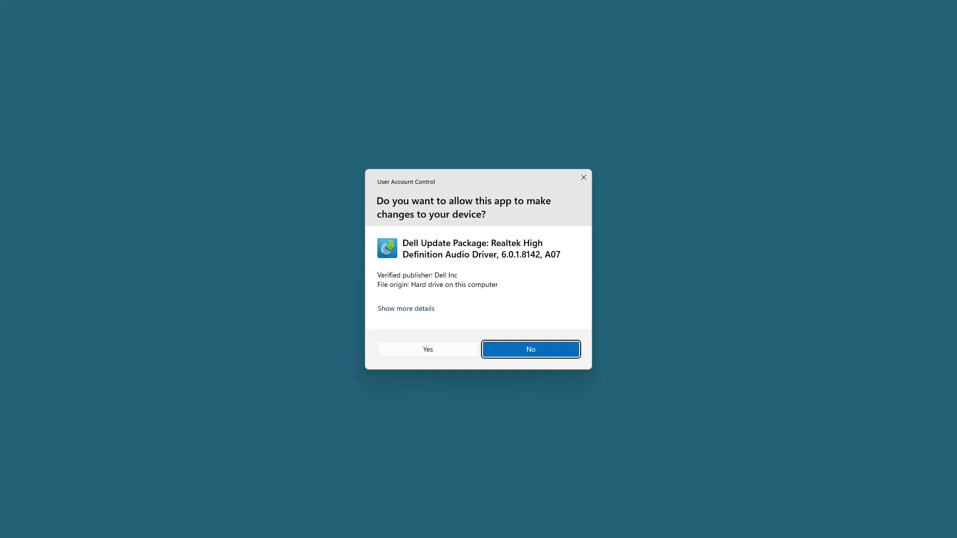
{"action": "key", "text": "alt+y"}
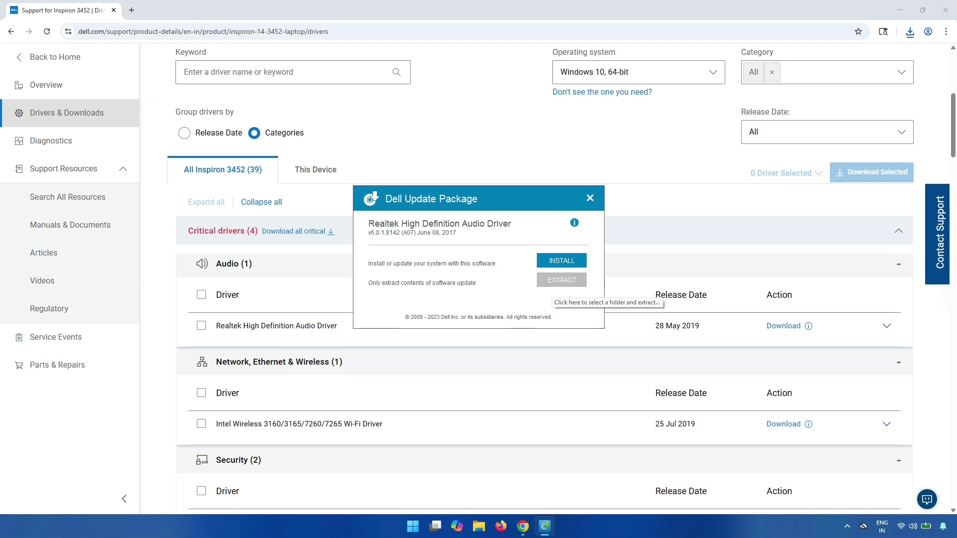
- Start installing the Realtek High Definition Audio Driver from the Dell Update Package
{"action": "left_click", "coordinate": [562, 280]}
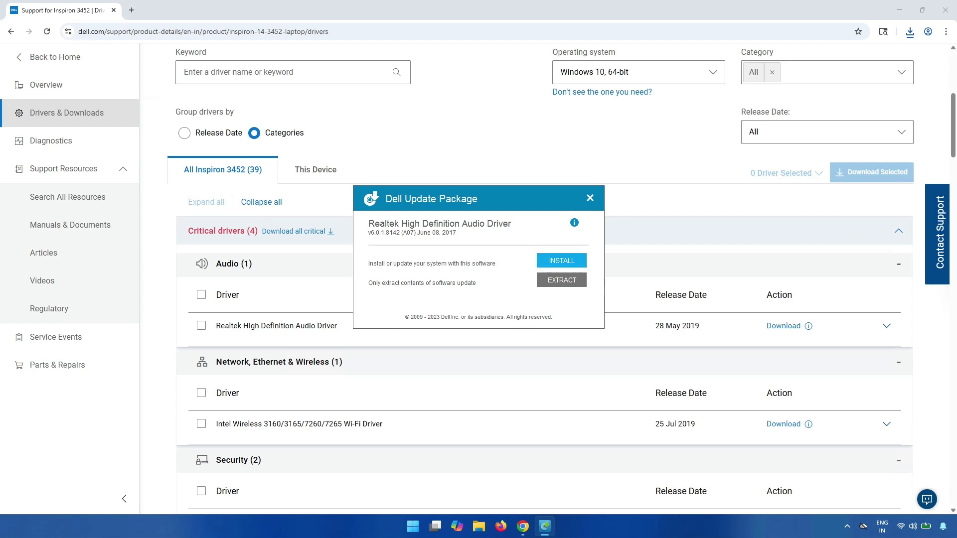
{"action": "left_click", "coordinate": [562, 261]}
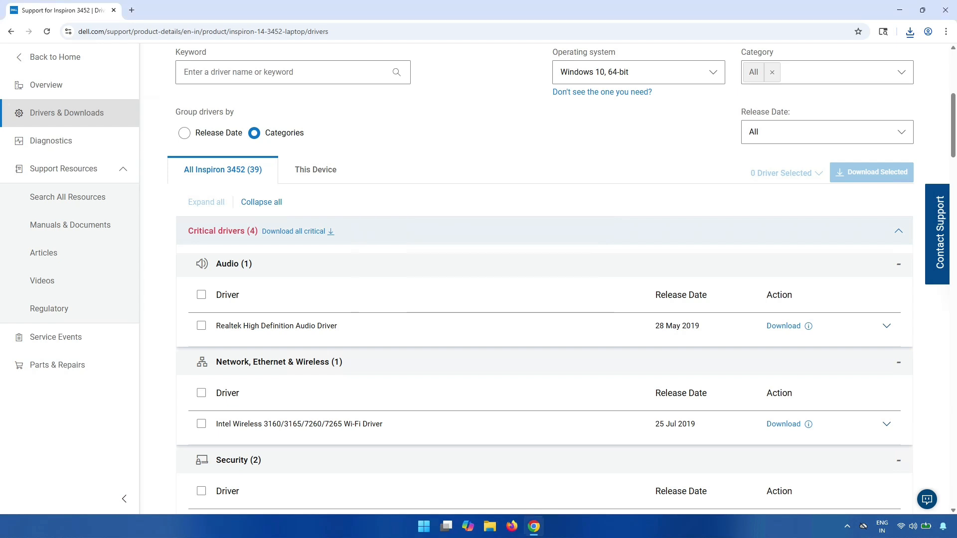
{"action": "scroll", "coordinate": [543, 279], "scroll_direction": "up", "scroll_amount": 4}
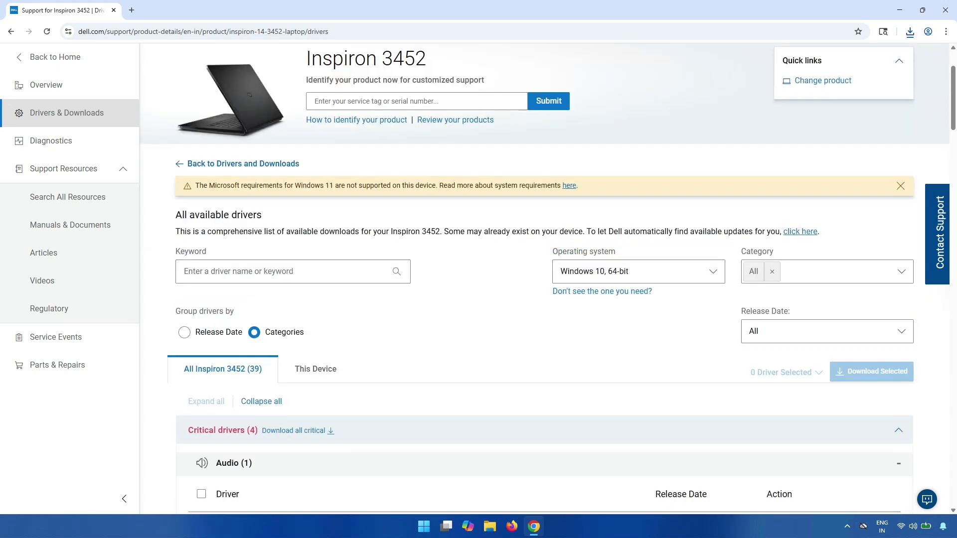
{"action": "scroll", "coordinate": [543, 279], "scroll_direction": "up", "scroll_amount": 2}
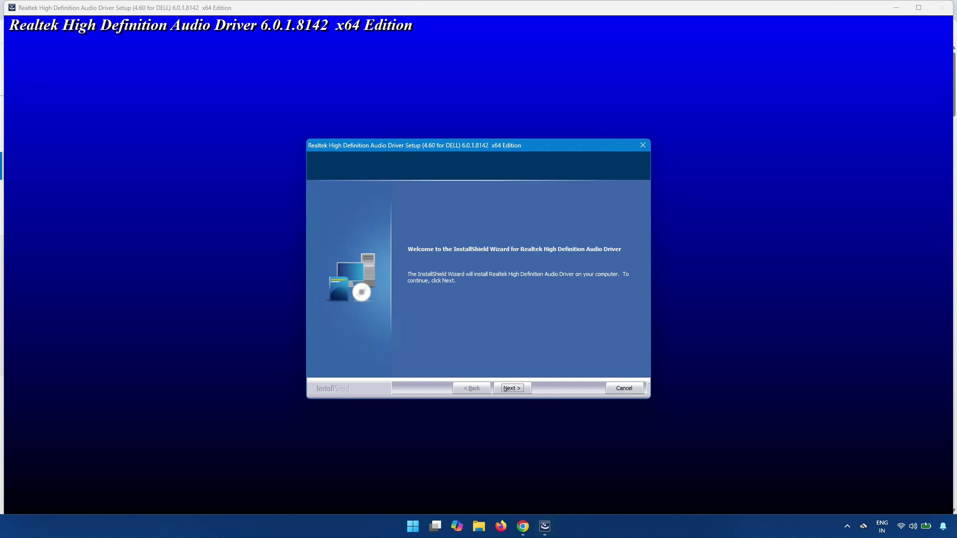
- Proceed past the InstallShield welcome page and agree to continue installing the older audio driver
{"action": "key", "text": "Return"}
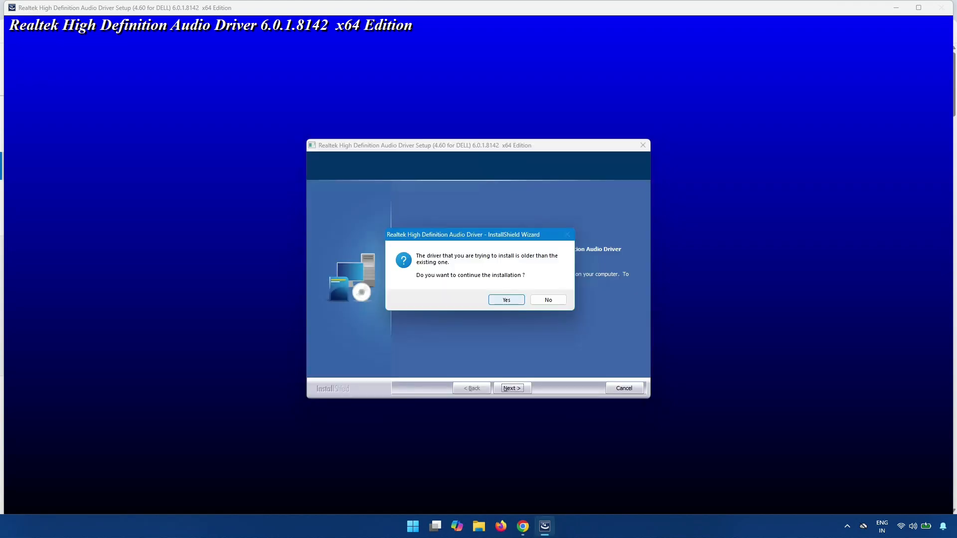
{"action": "key", "text": "Return"}
{"action": "key", "text": "Return"}
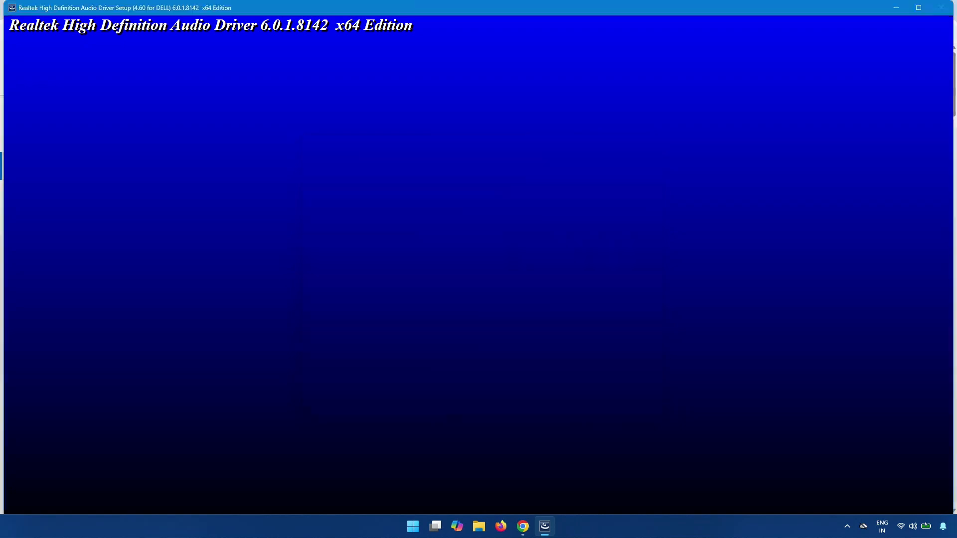